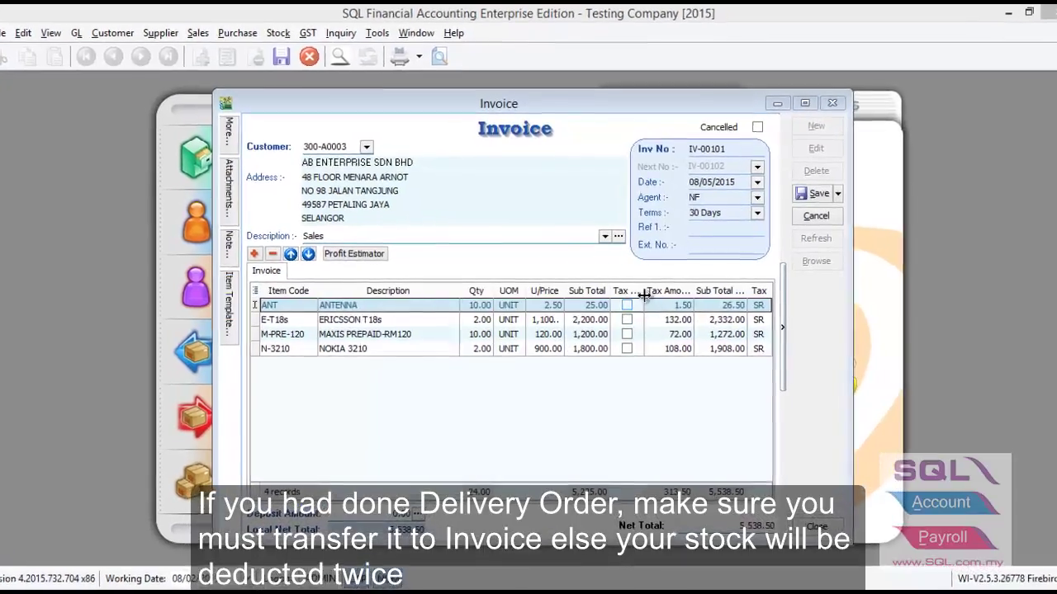
Step: Make the ANTENNA line tax-inclusive, giving 23.58 plus 1.42 tax totalling 25.00
left_click_drag(645, 295, 652, 294)
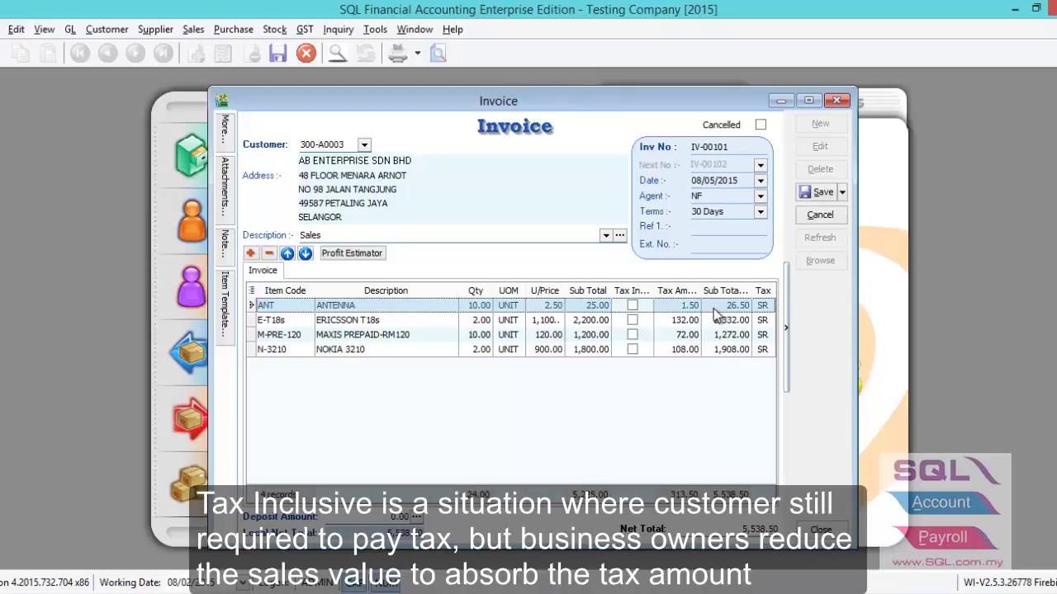
left_click(633, 306)
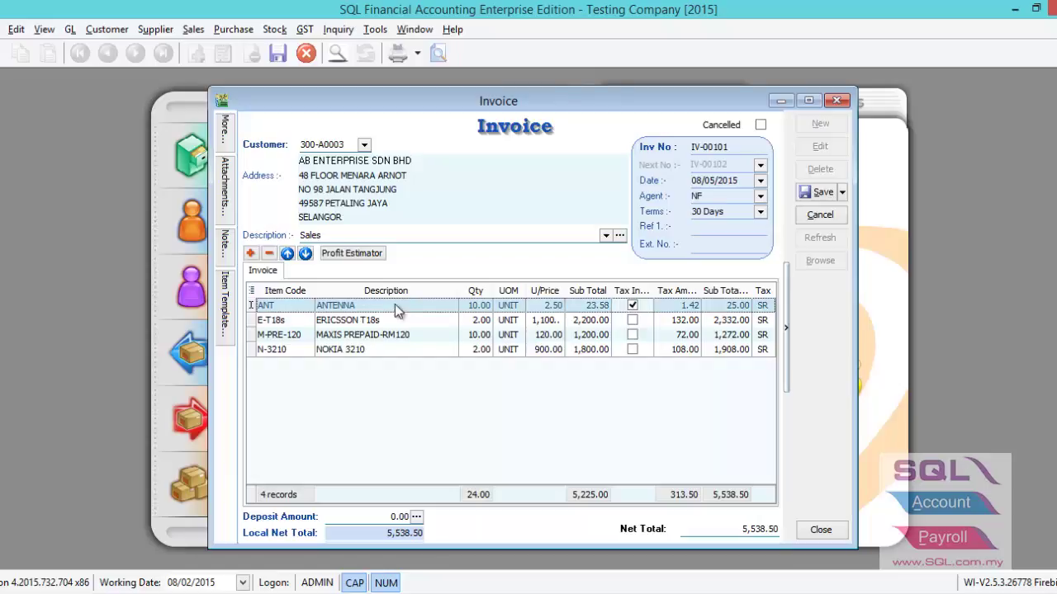
Step: Add the Account column to the invoice item grid via the column customization list
right_click(395, 299)
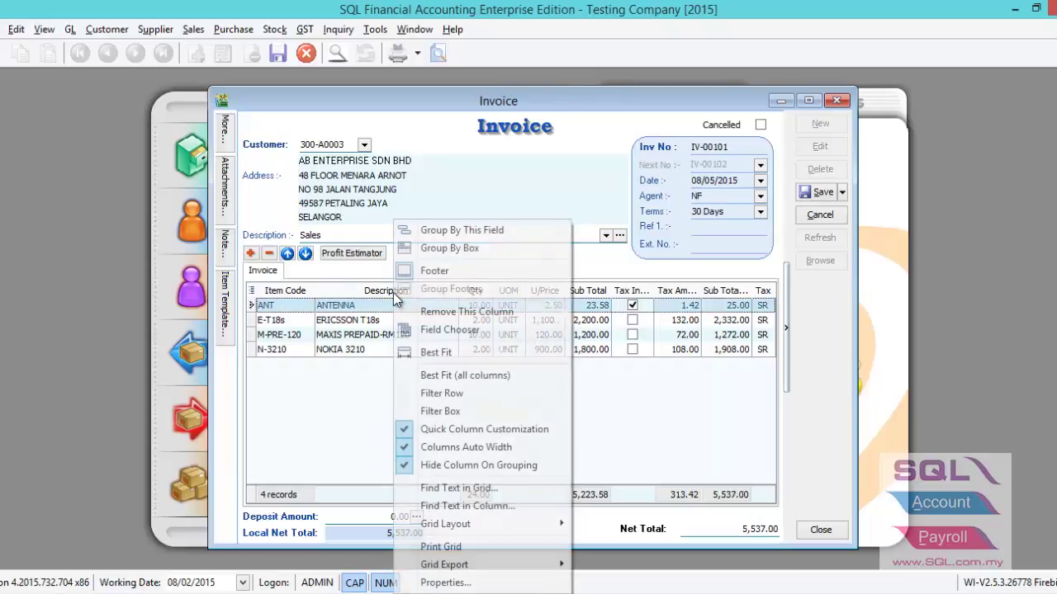
left_click(254, 293)
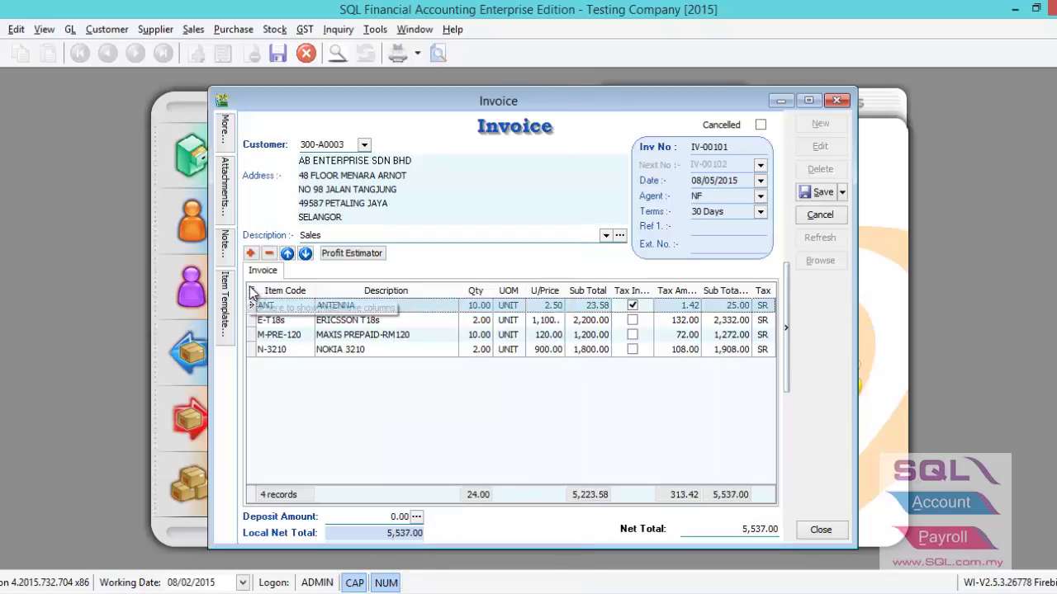
left_click(253, 291)
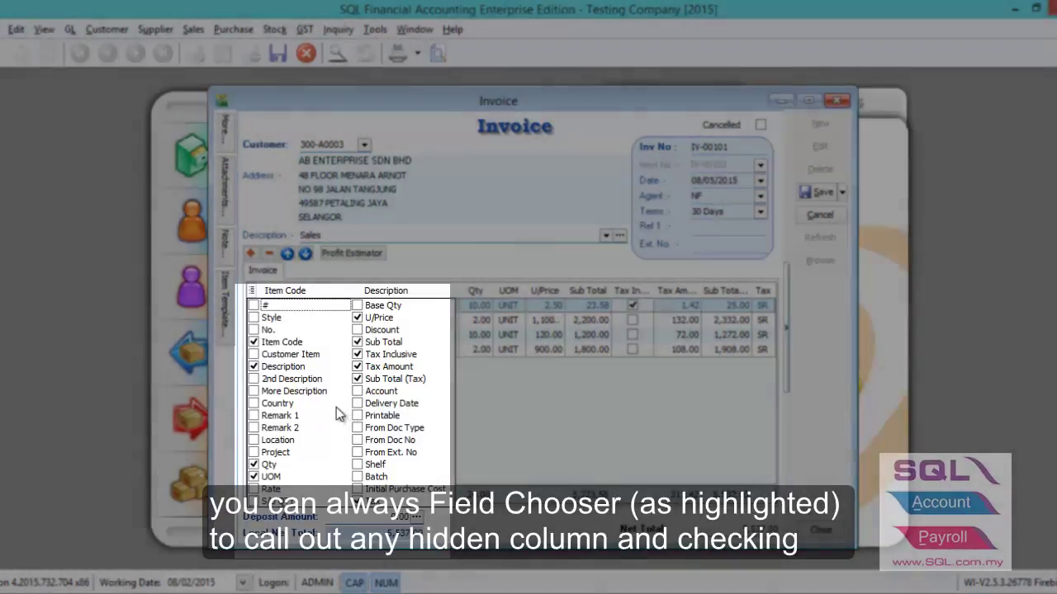
left_click(358, 390)
left_click(496, 419)
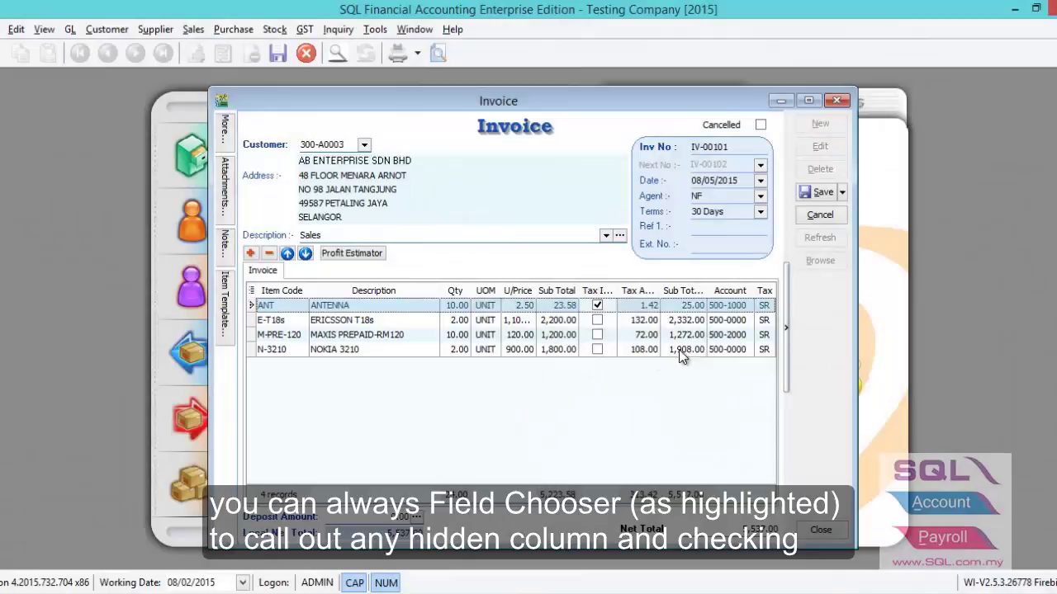
Step: Review the line accounts: ANTENNA on 500-1000, MAXIS PREPAID on 500-2000
left_click(739, 307)
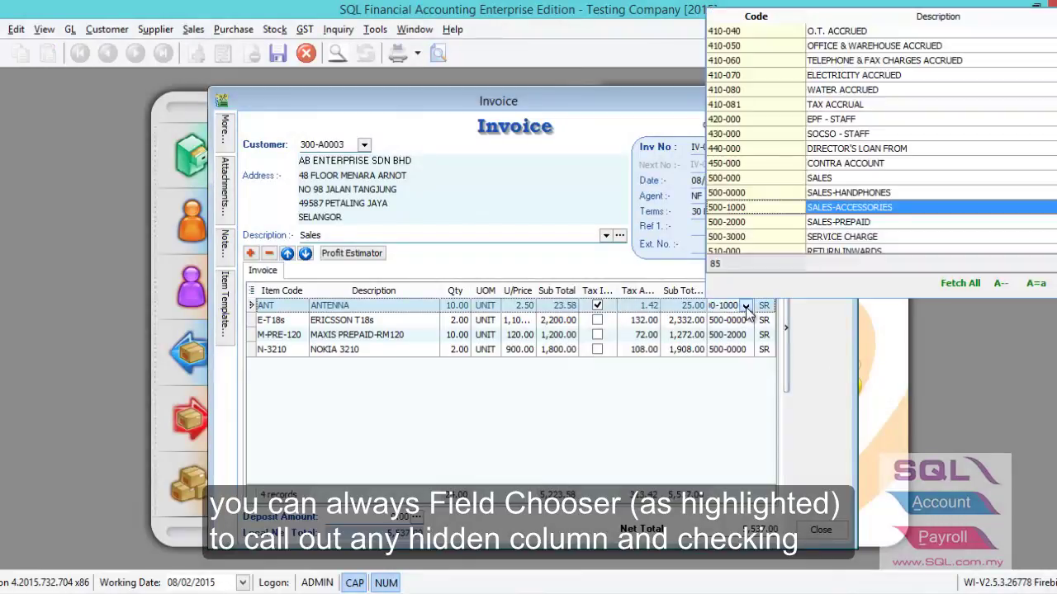
left_click(747, 306)
key("Down")
left_click(734, 336)
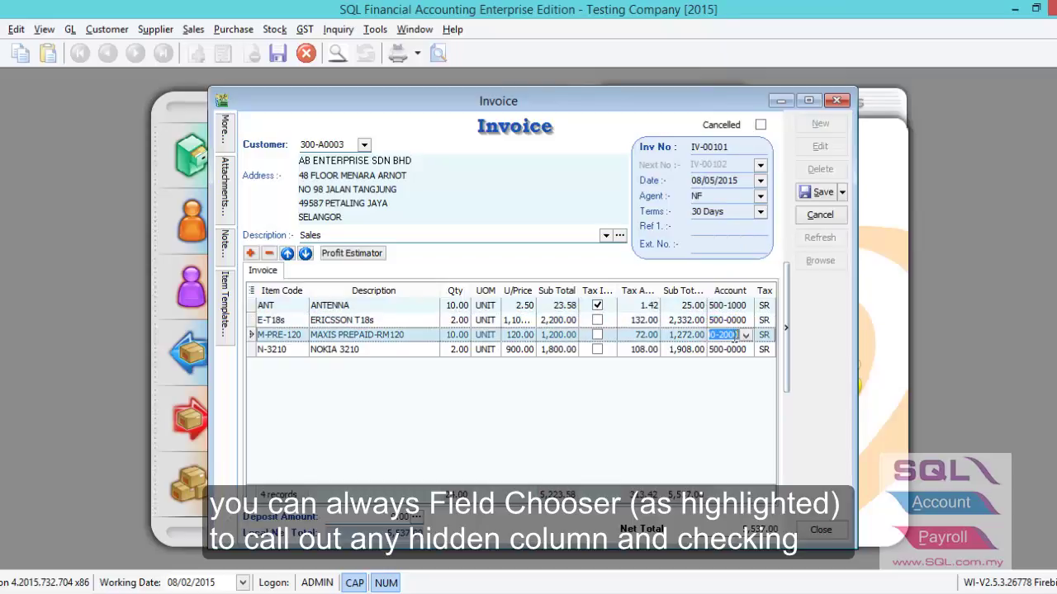
left_click(731, 349)
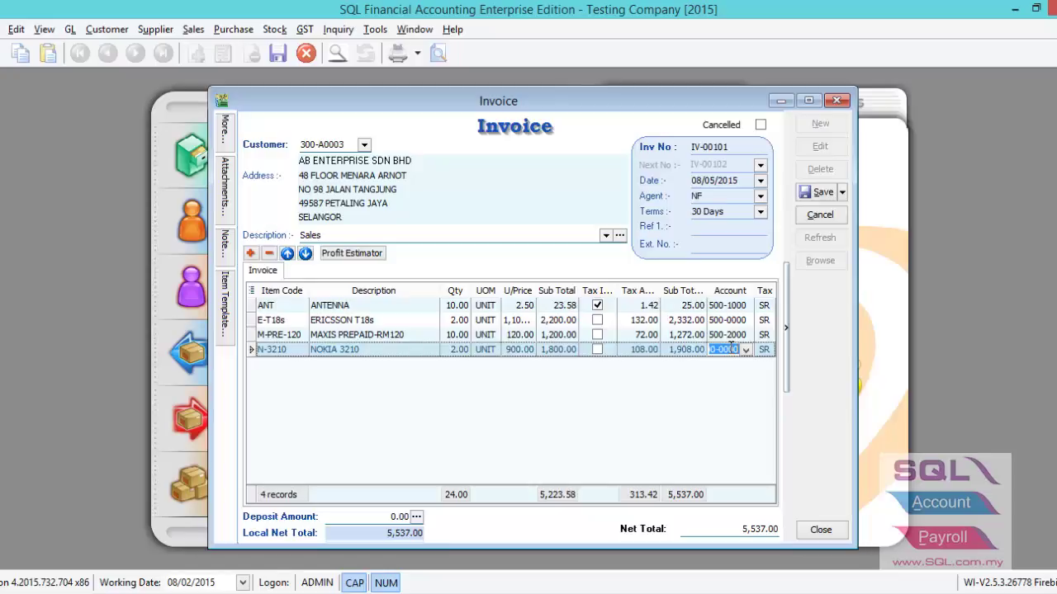
Step: Post the MAXIS PREPAID-RM120 line to 500-1000 SALES-ACCESSORIES, found by searching descriptions for 'sa'
left_click(728, 336)
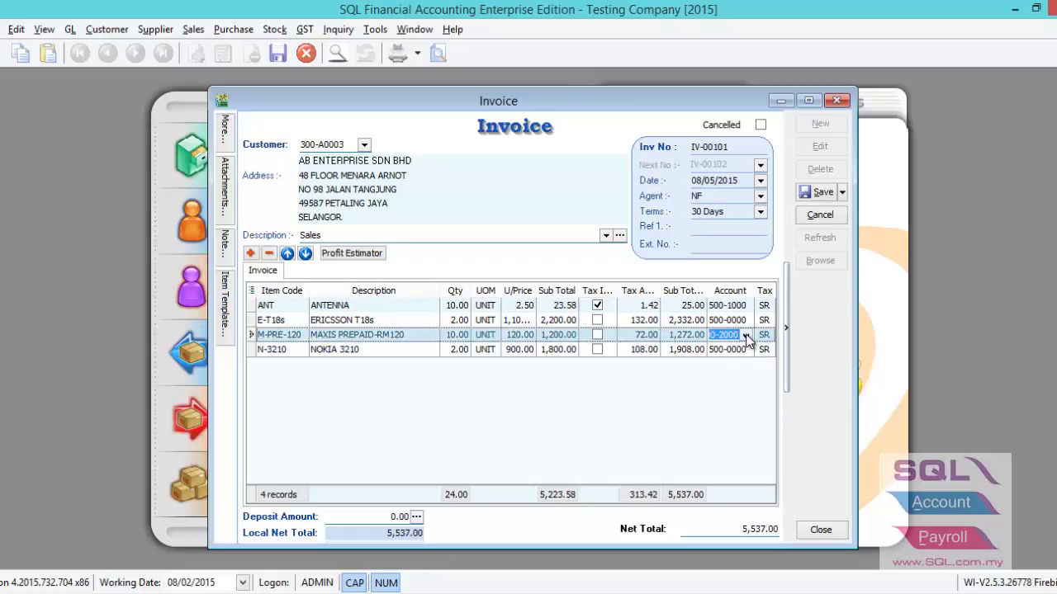
left_click(746, 336)
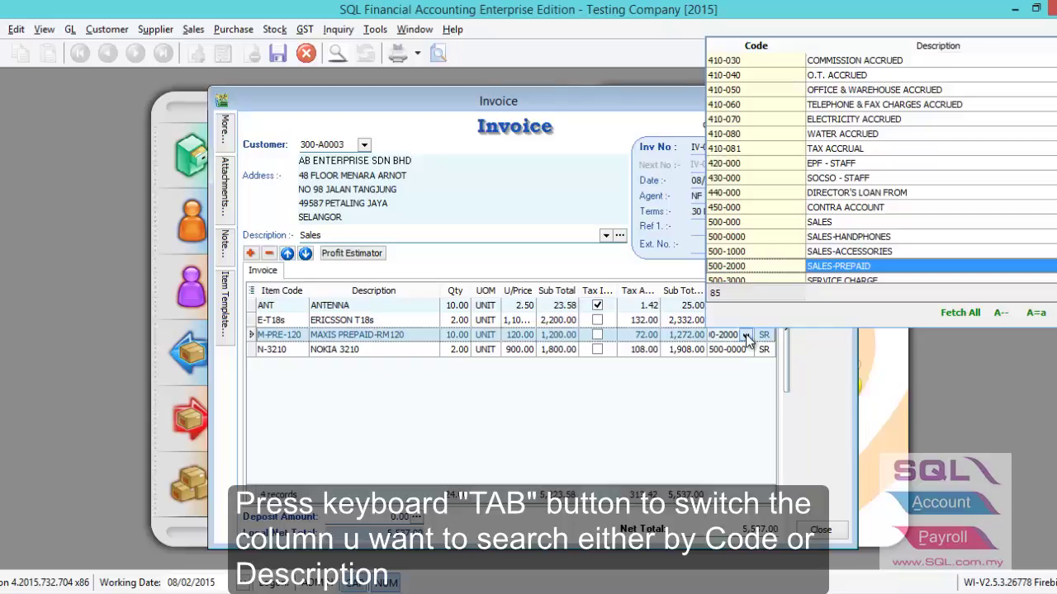
key("Tab")
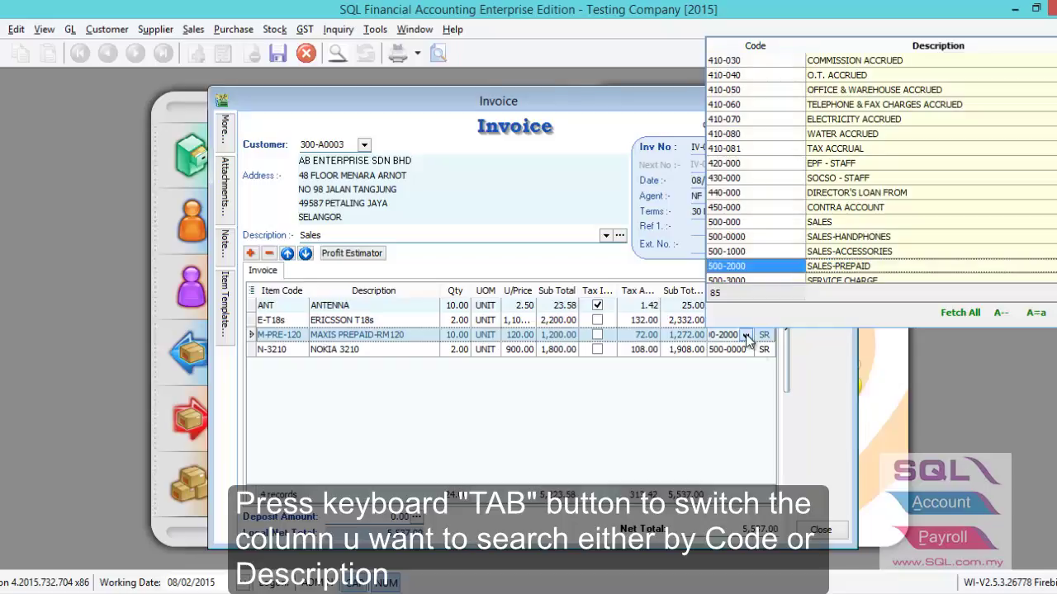
type("sa")
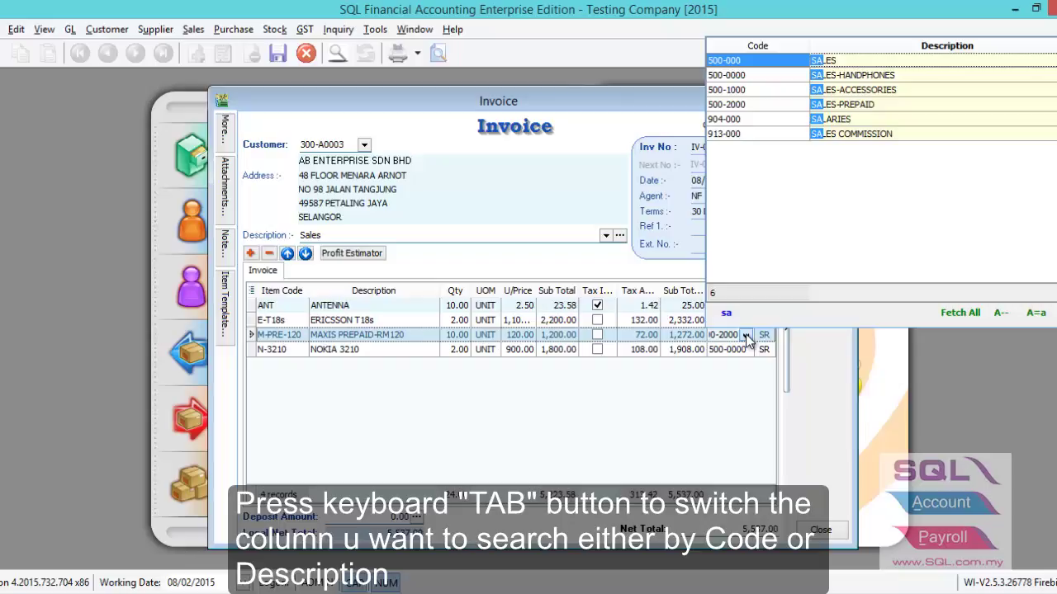
left_click(854, 106)
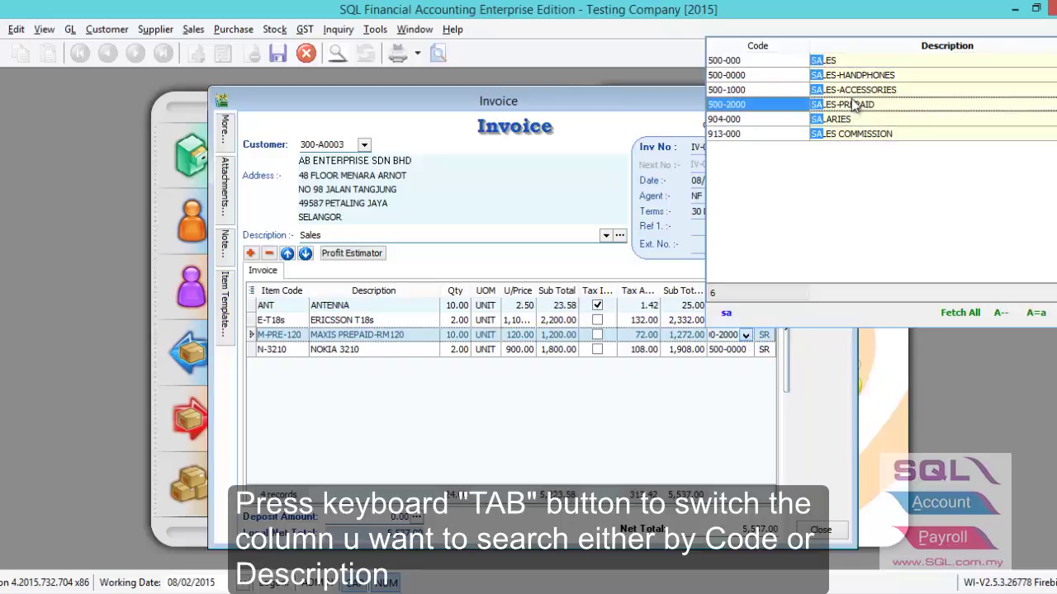
double_click(847, 91)
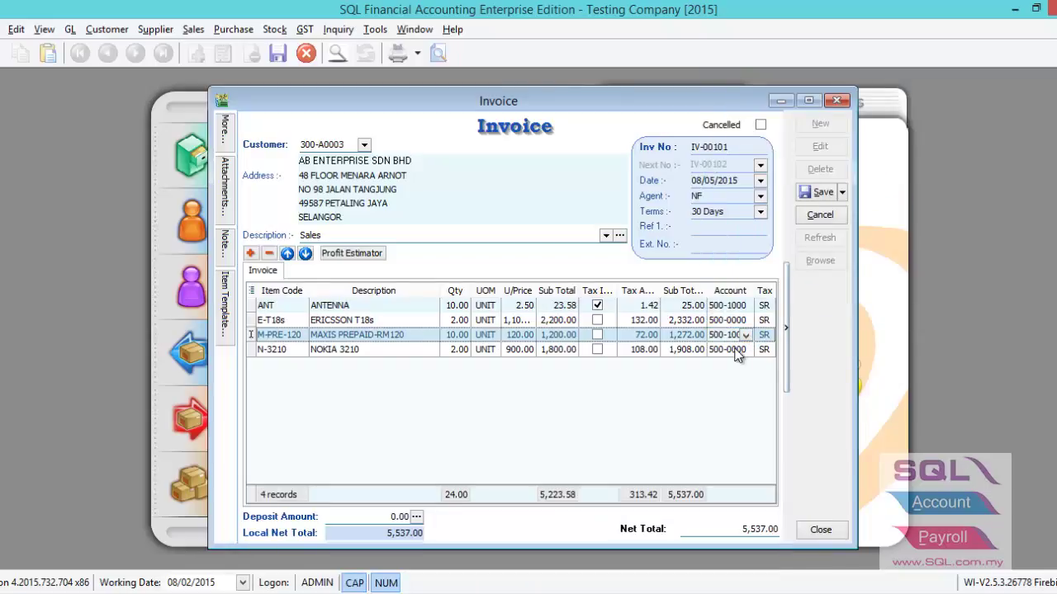
left_click(735, 350)
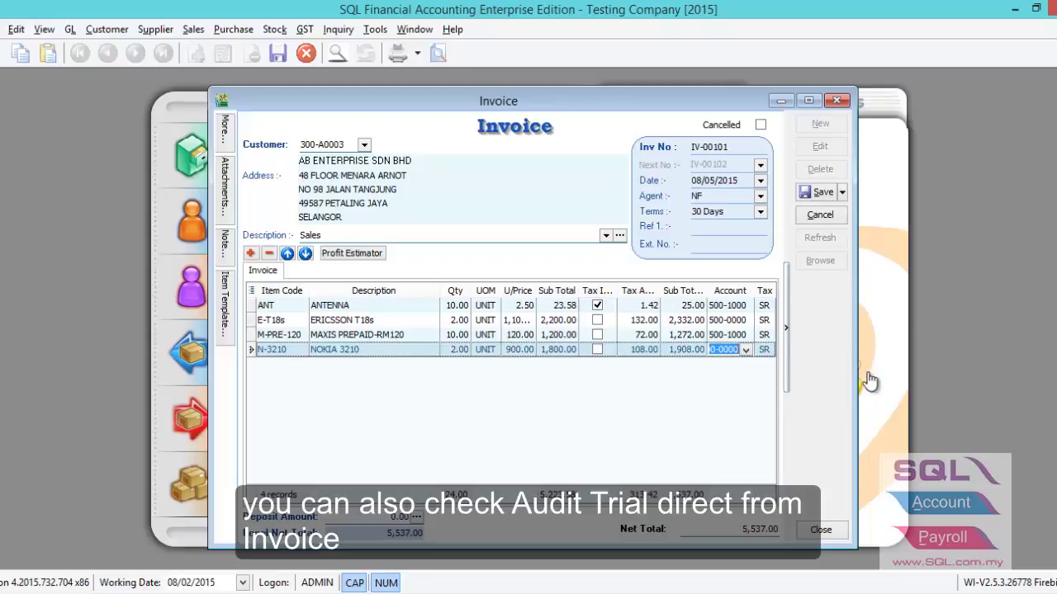
right_click(809, 359)
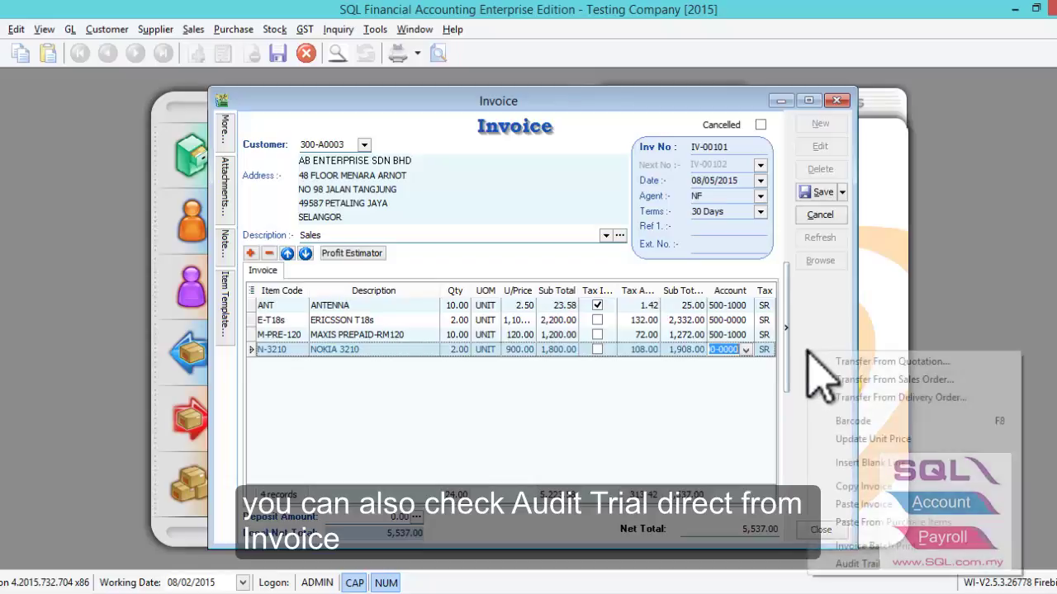
left_click(877, 565)
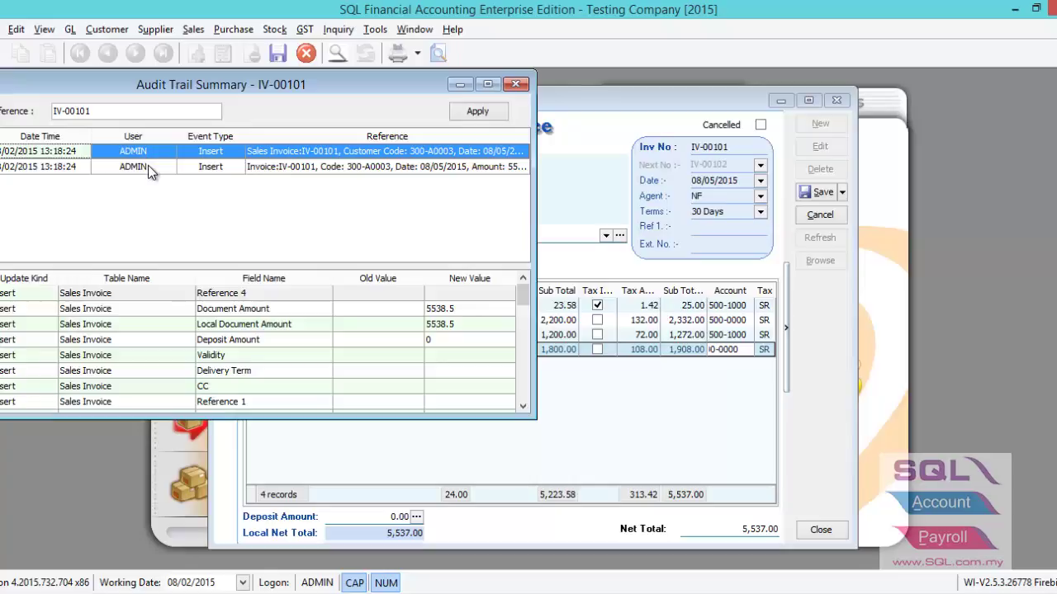
key("Escape")
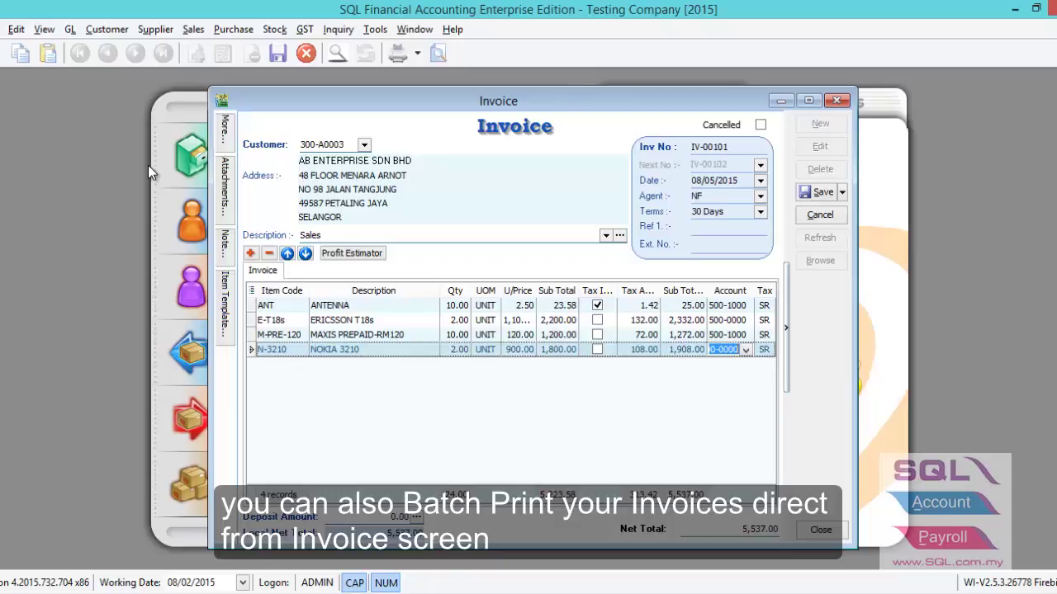
left_click(817, 217)
left_click(578, 330)
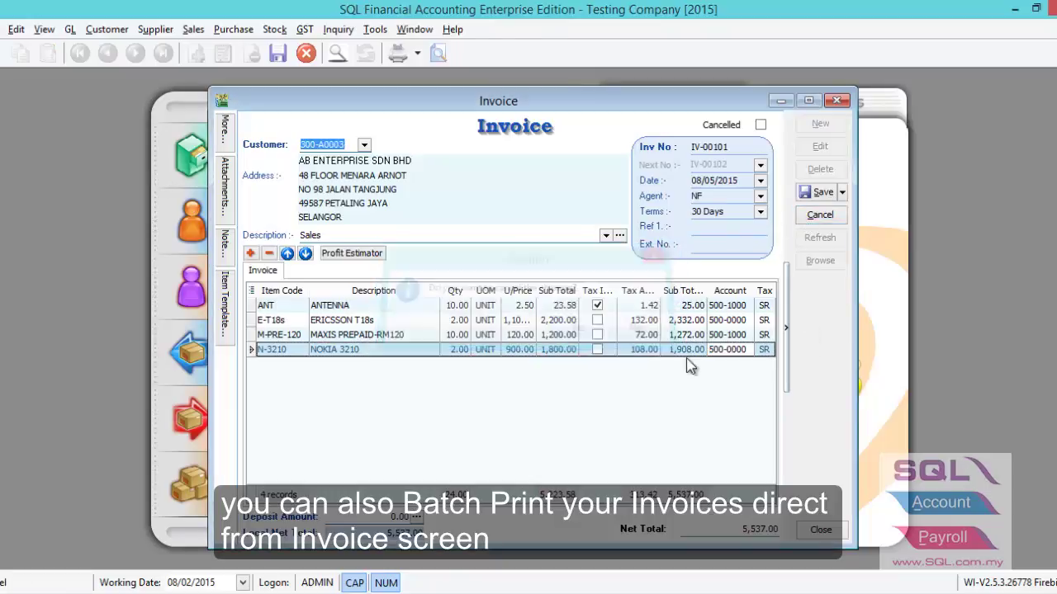
double_click(720, 299)
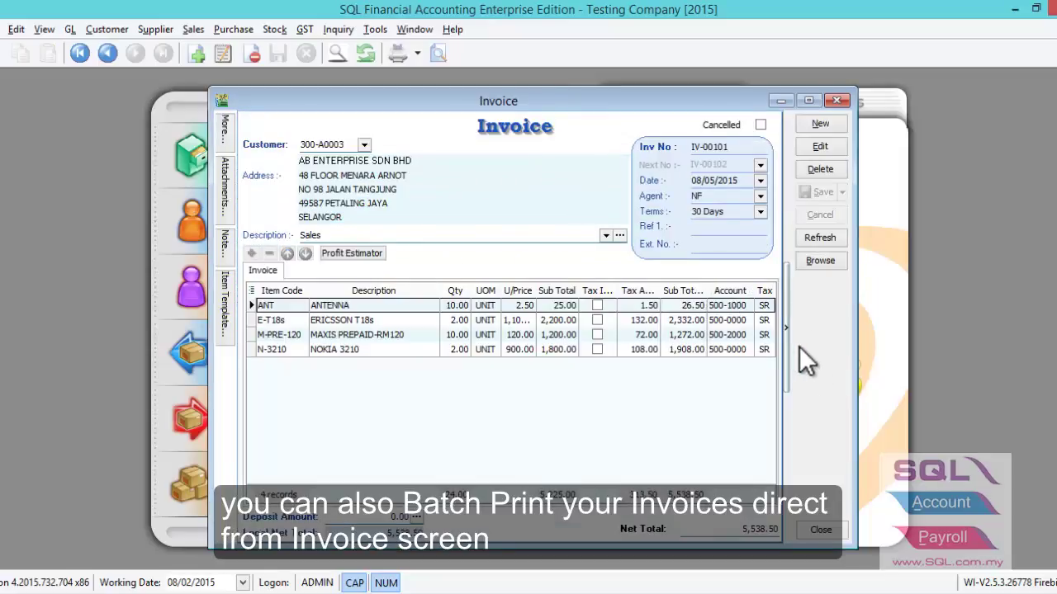
right_click(801, 349)
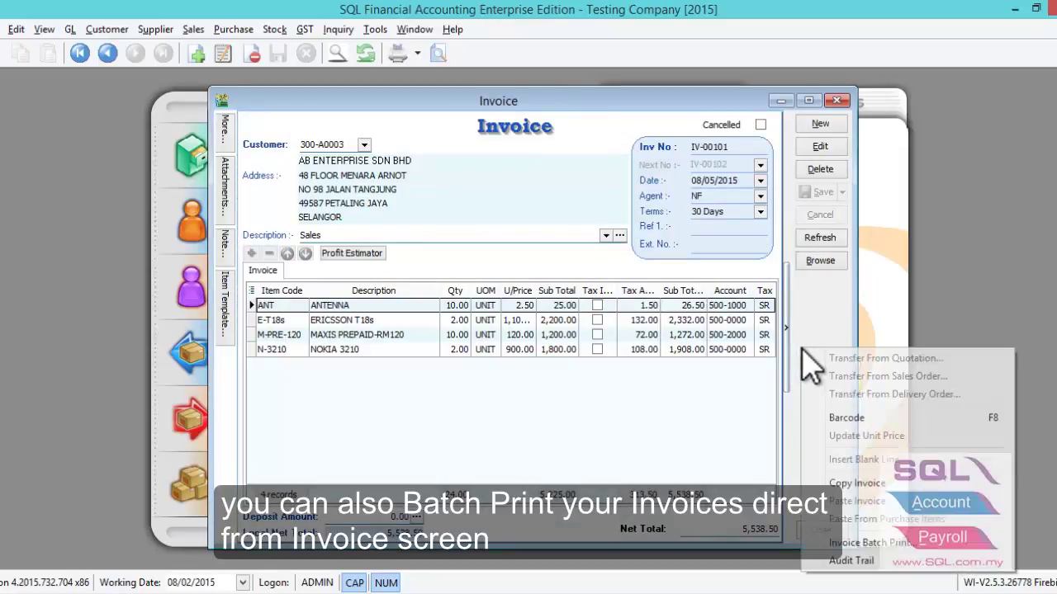
left_click(863, 544)
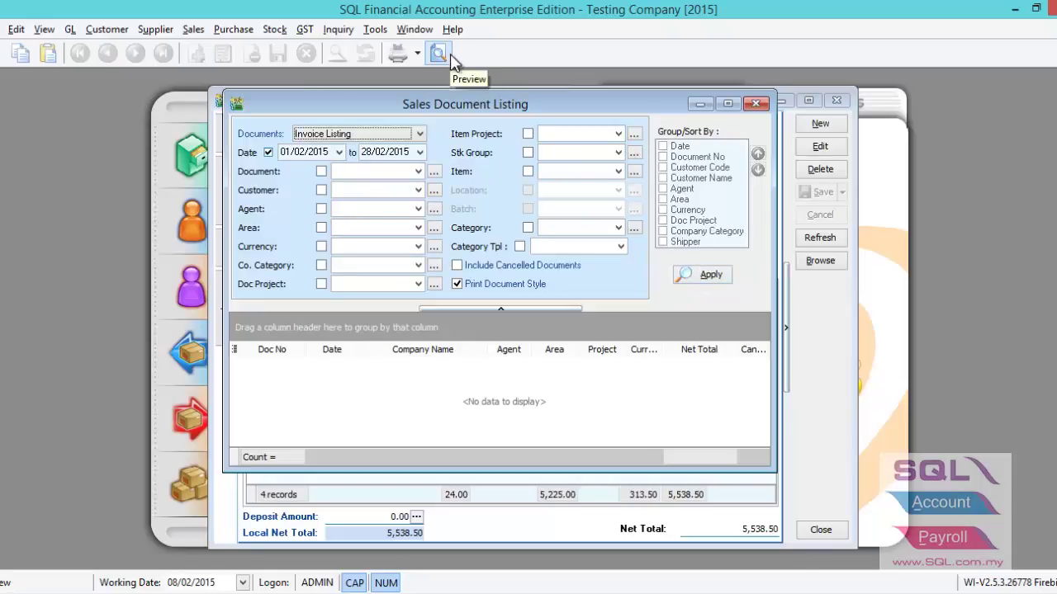
key("Escape")
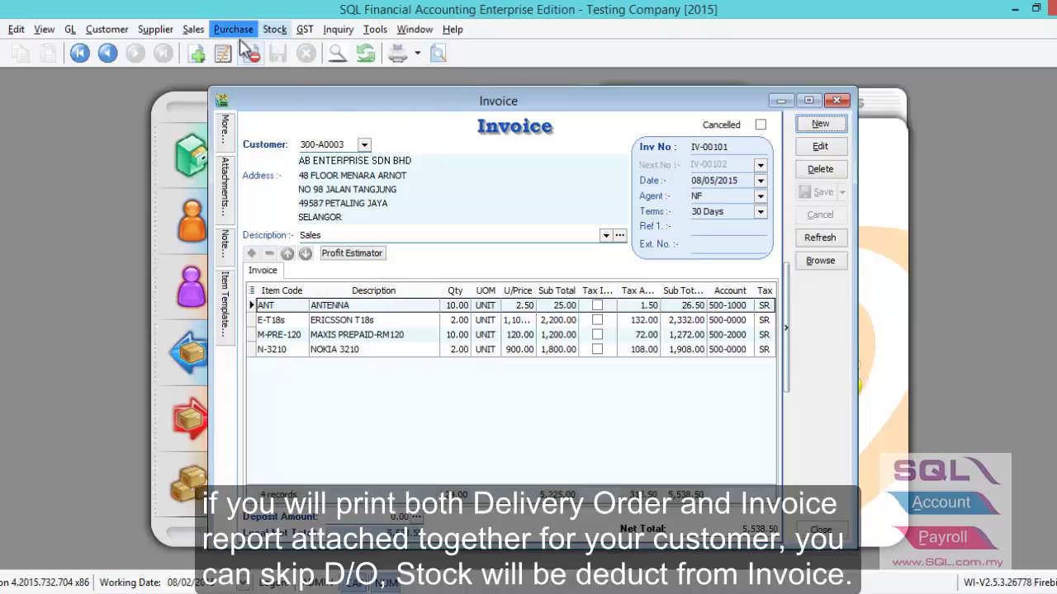
left_click(193, 29)
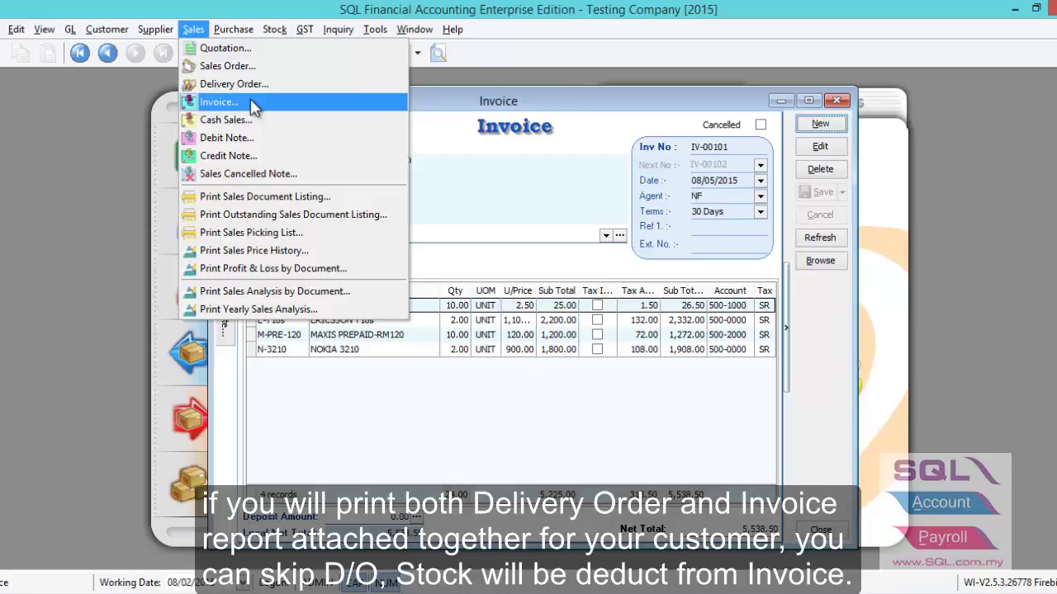
left_click(567, 186)
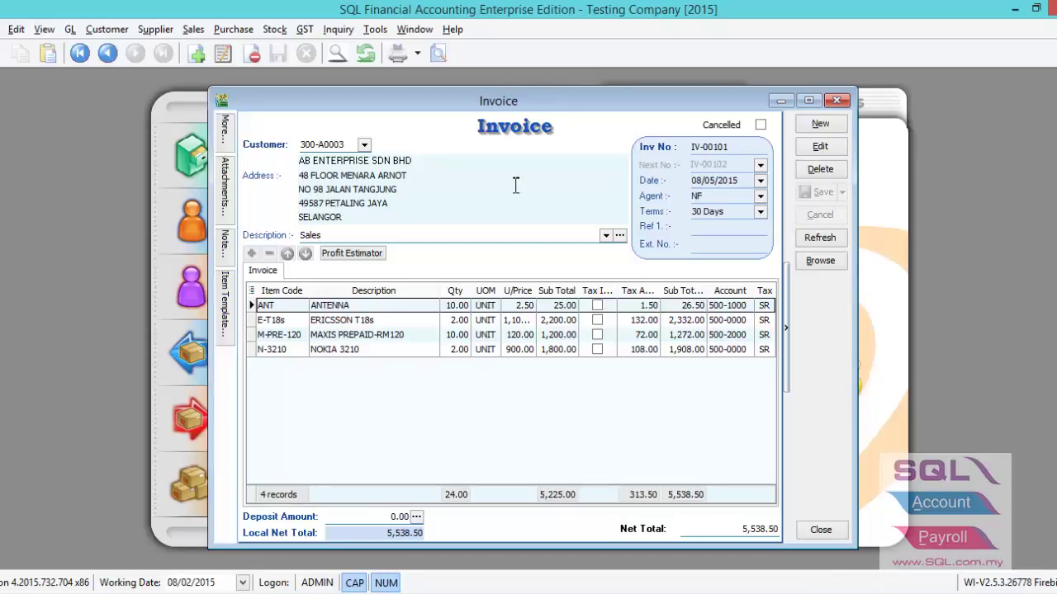
Step: Check the ANTENNA and ERICSSON T18s sub totals, then preview the invoice with Sales Invoice 1 selected
left_click(566, 307)
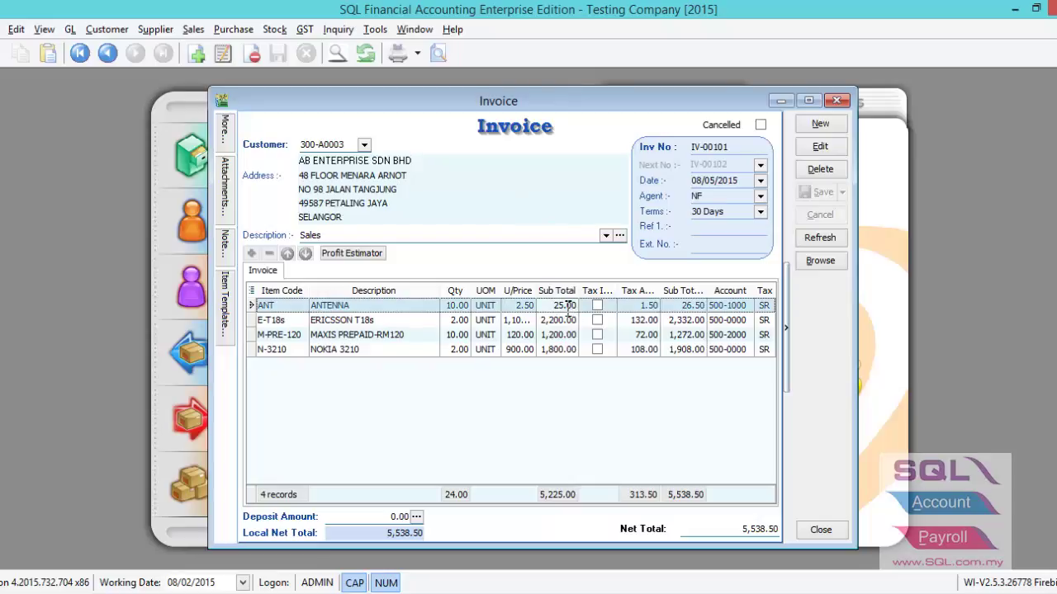
left_click(568, 320)
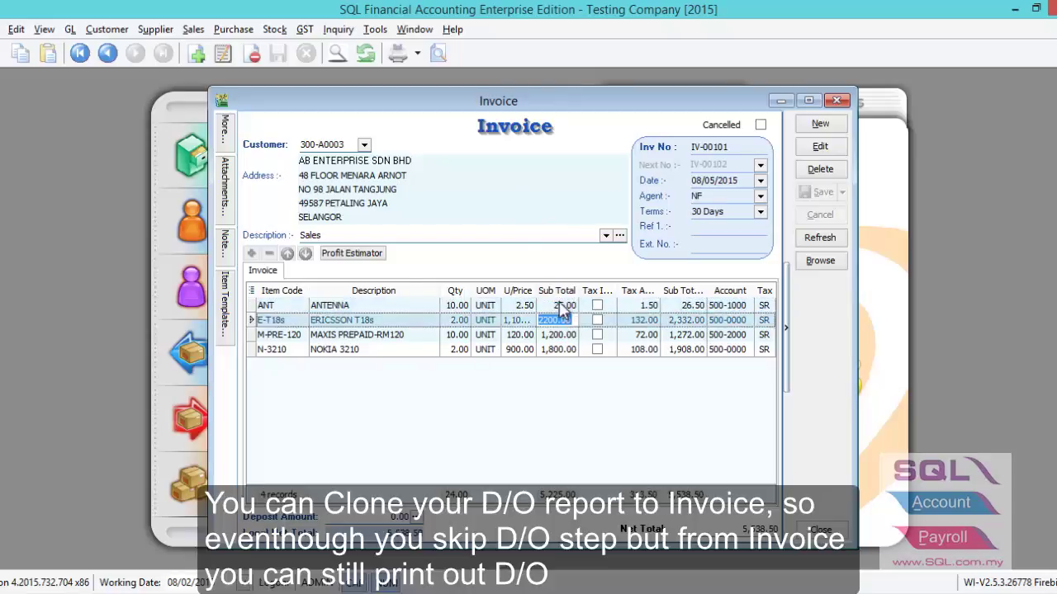
left_click(437, 54)
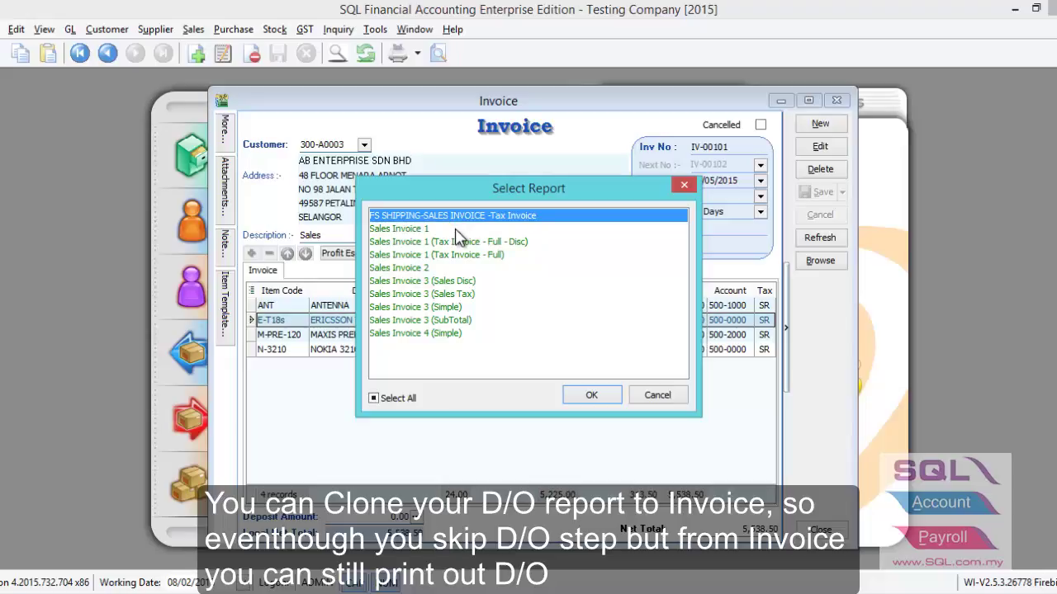
left_click(429, 230)
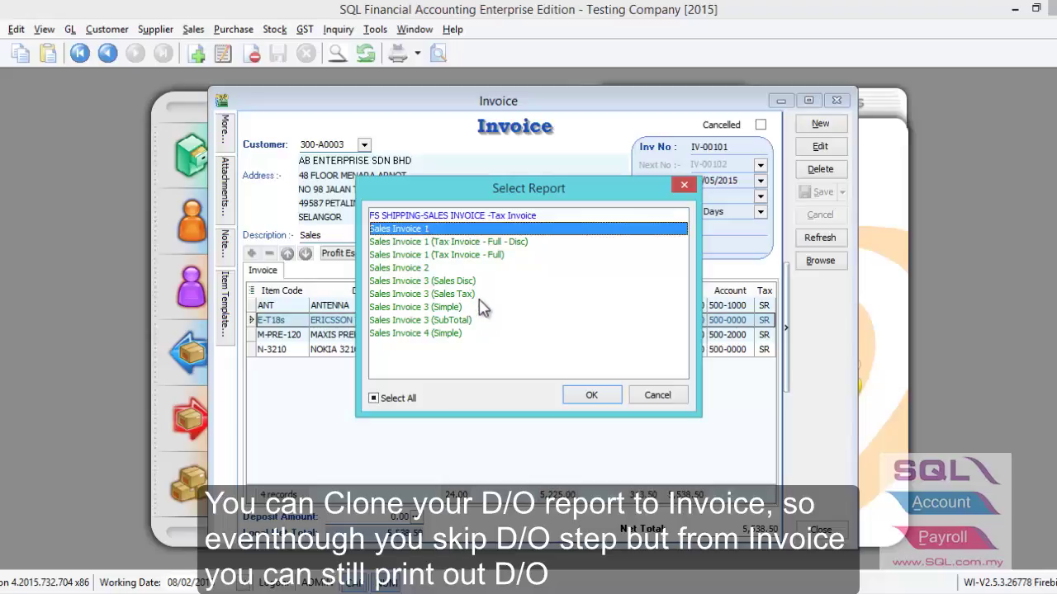
left_click(473, 216)
left_click(429, 230)
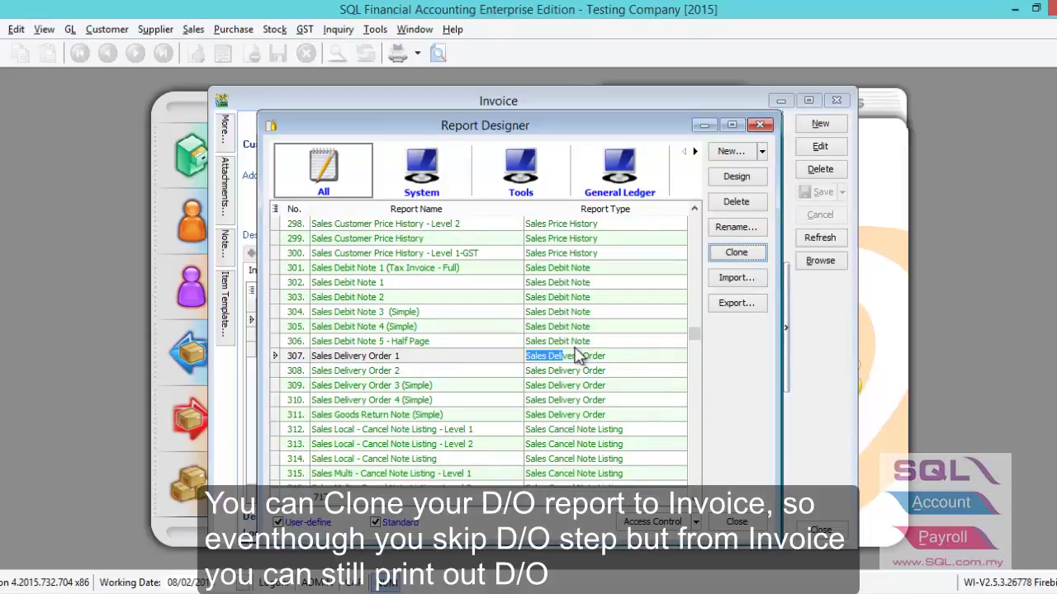
Step: Clone Sales Delivery Order 1 as 'DO' with report type Sales Invoice, then close Report Designer
left_click(375, 31)
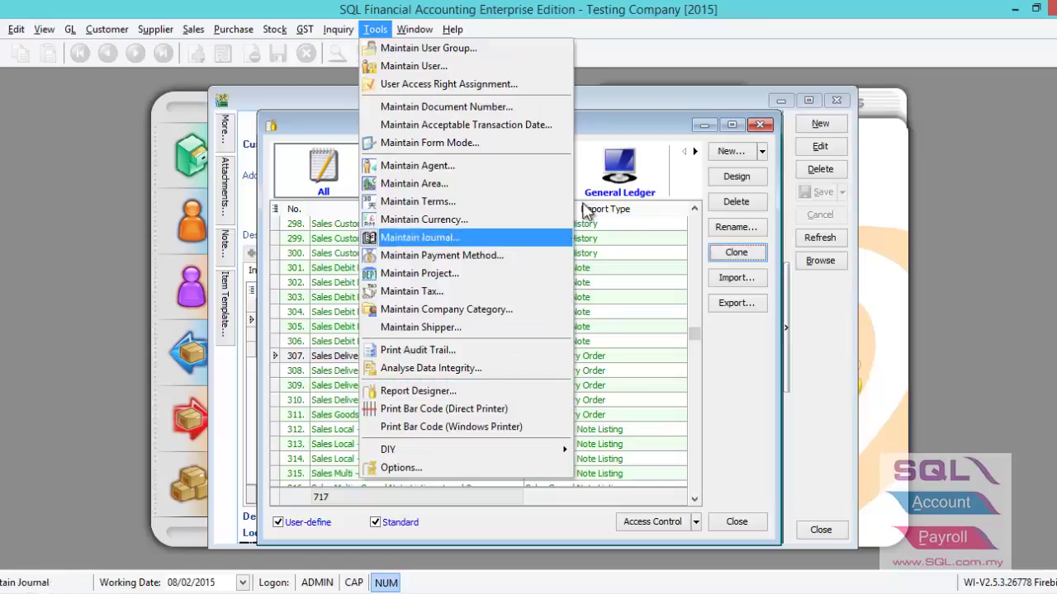
left_click(635, 128)
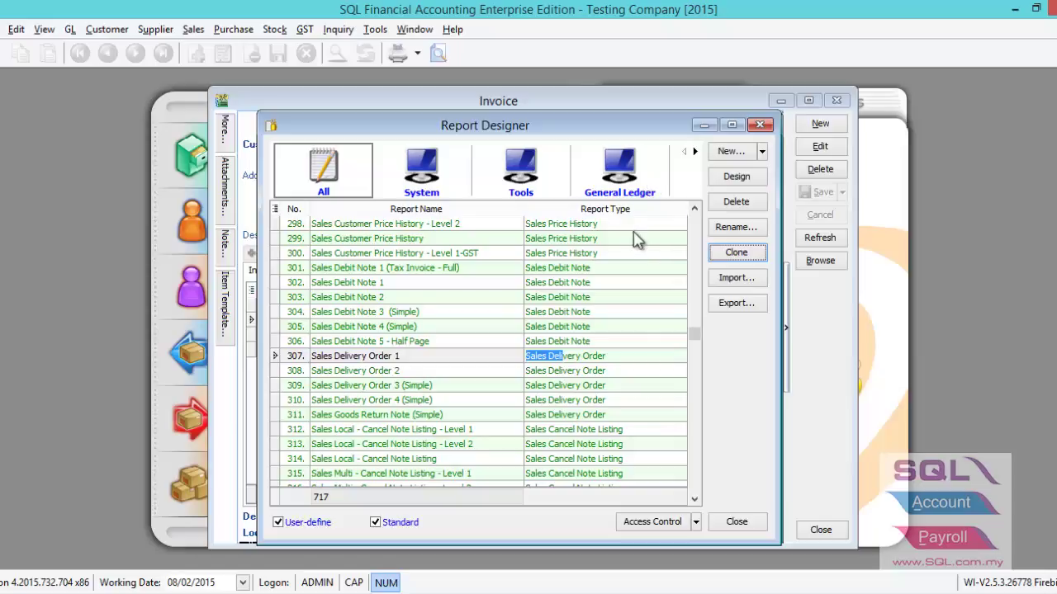
left_click(571, 358)
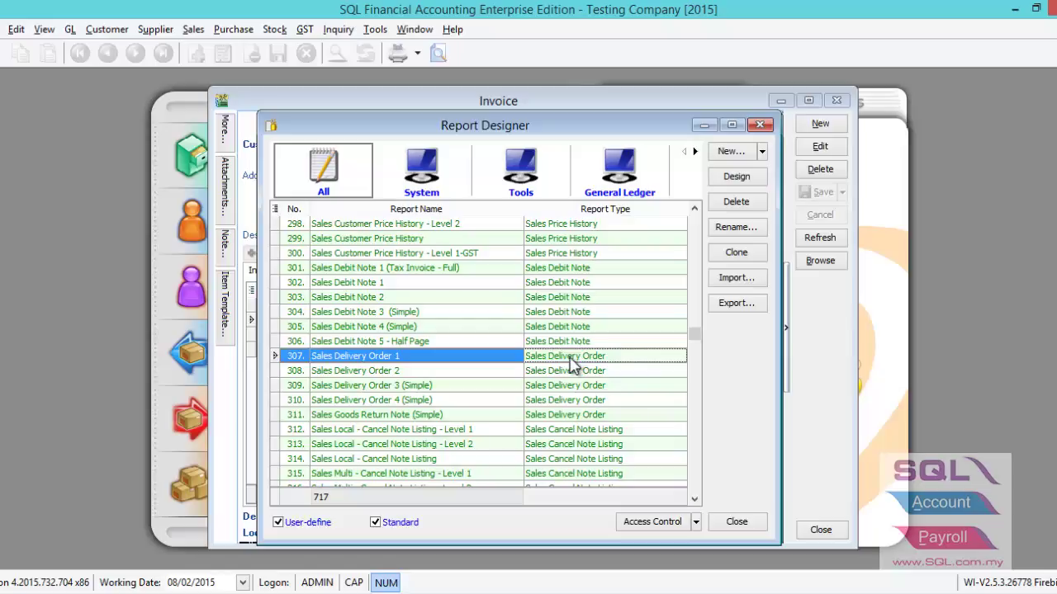
left_click(752, 257)
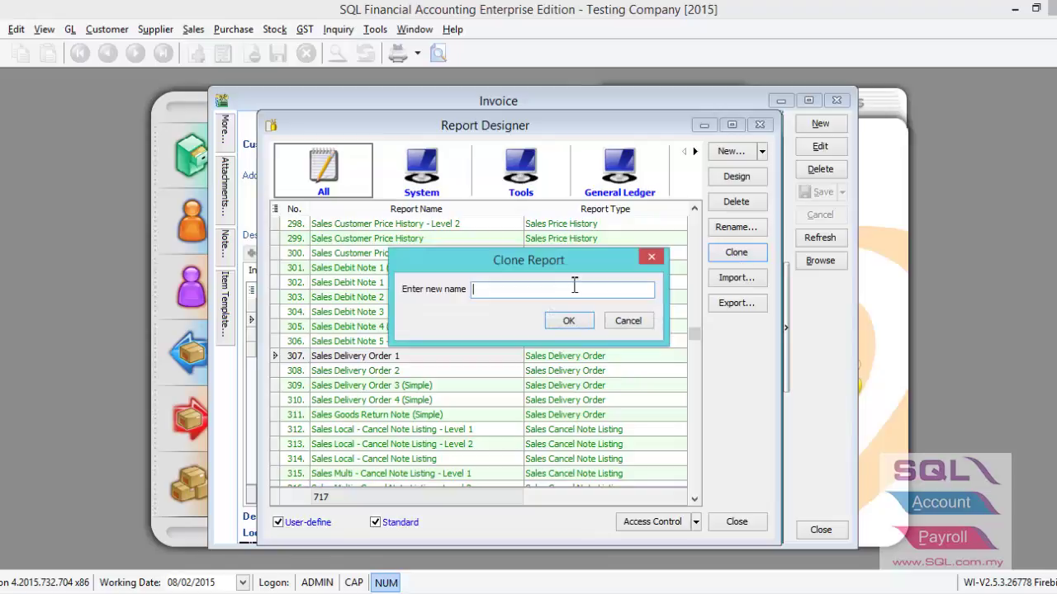
key("Caps_Lock")
type("DO")
left_click(571, 322)
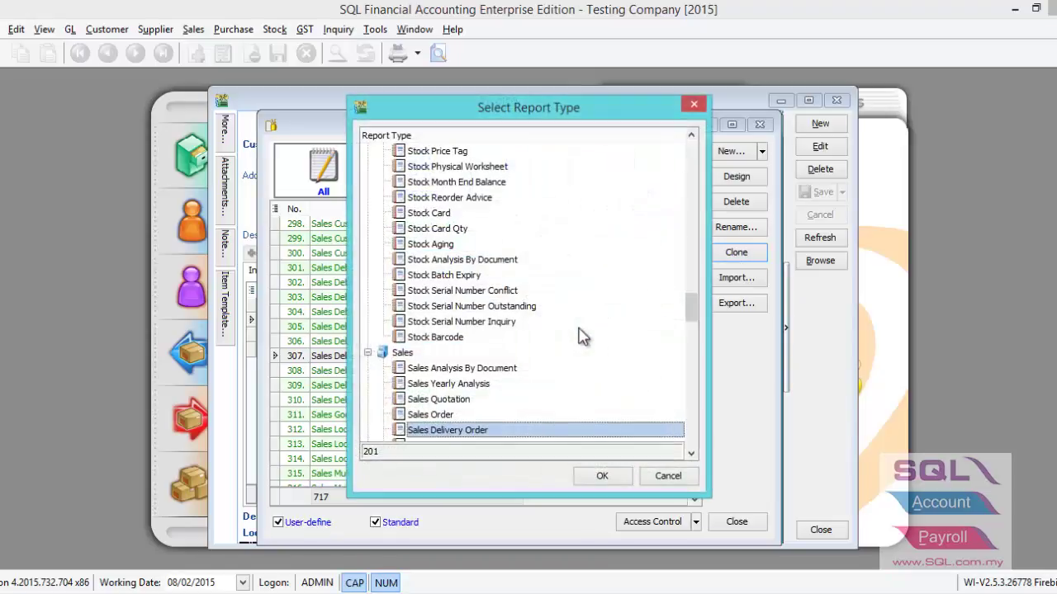
left_click_drag(689, 302, 670, 328)
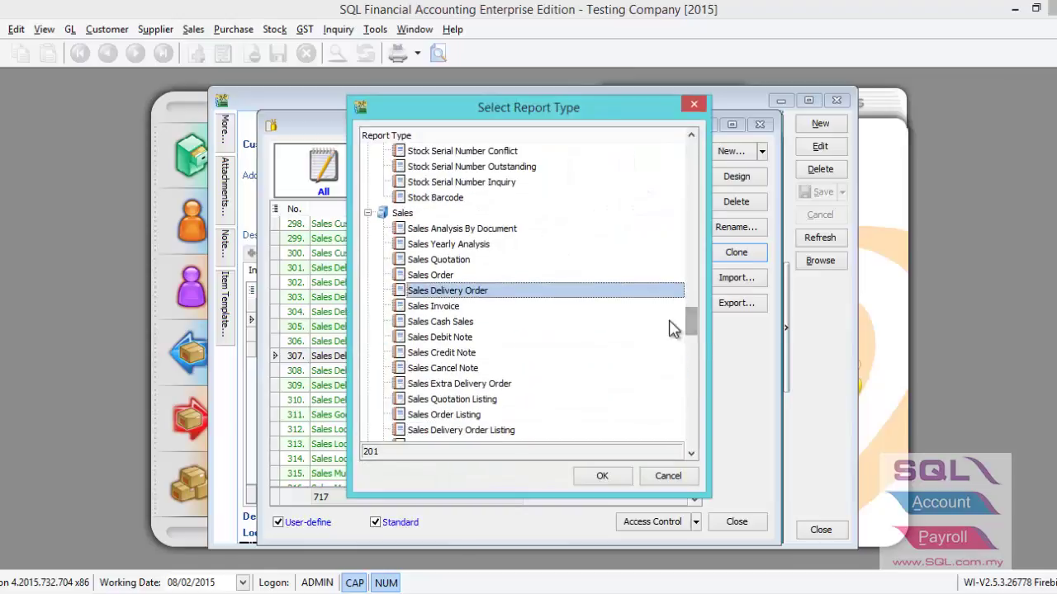
left_click(450, 309)
left_click(597, 477)
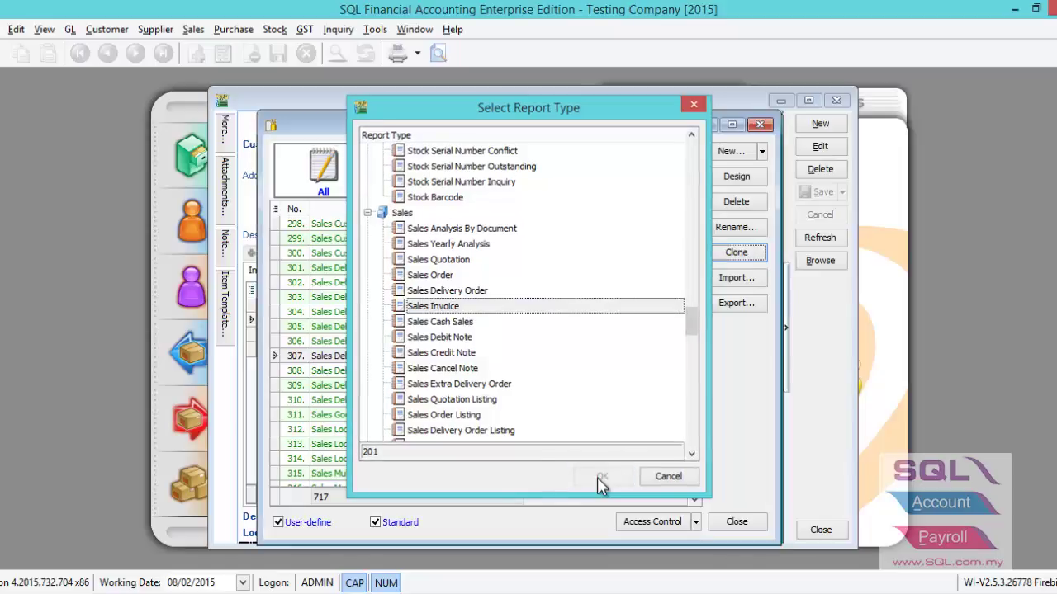
left_click(736, 522)
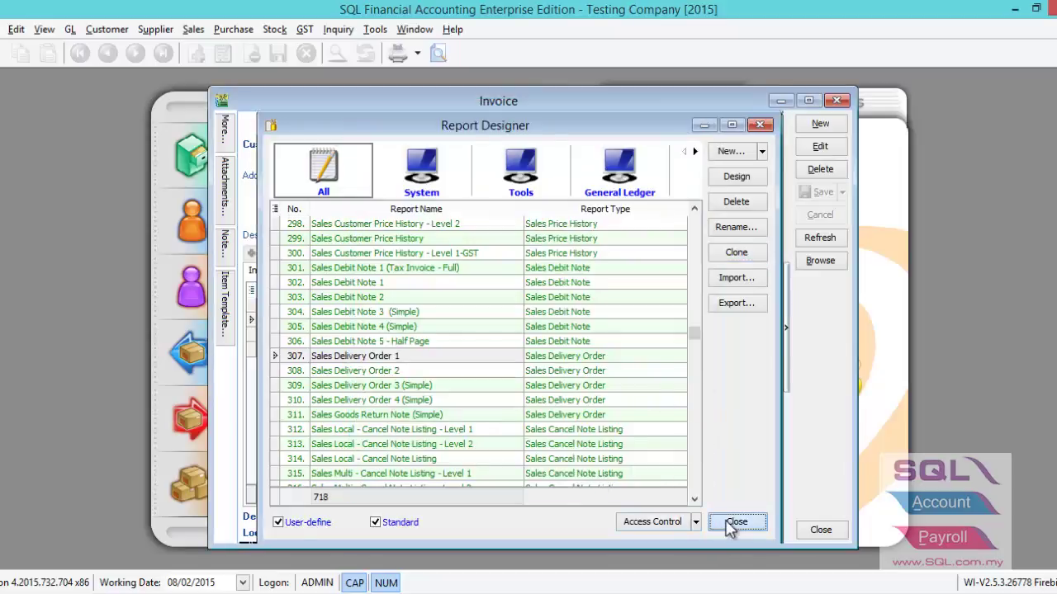
Step: Preview invoice IV-00101 and pick the new DO report from the Select Report list
left_click(438, 53)
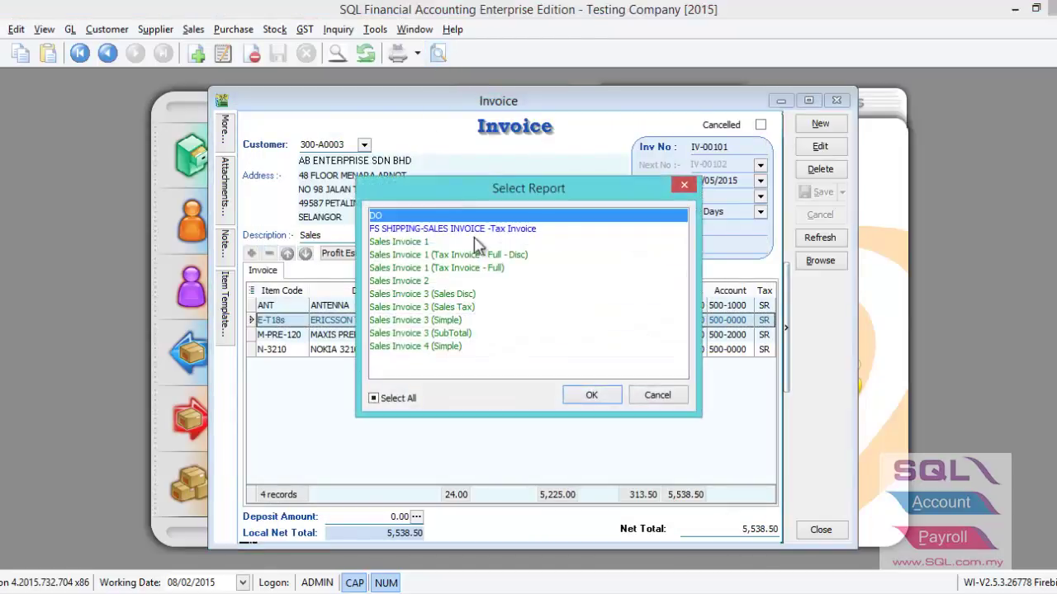
left_click(403, 229)
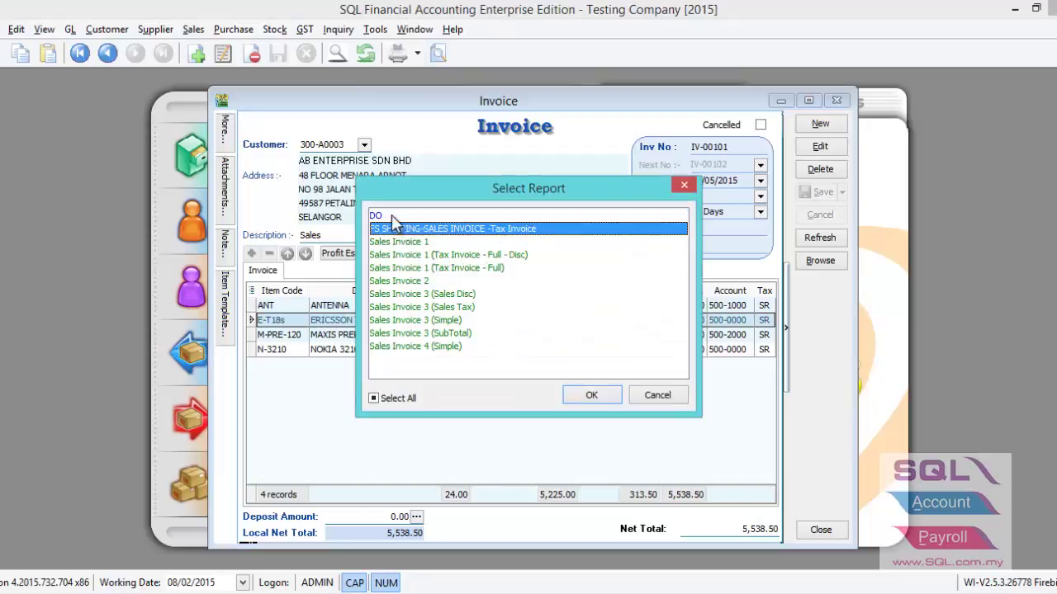
left_click(392, 216)
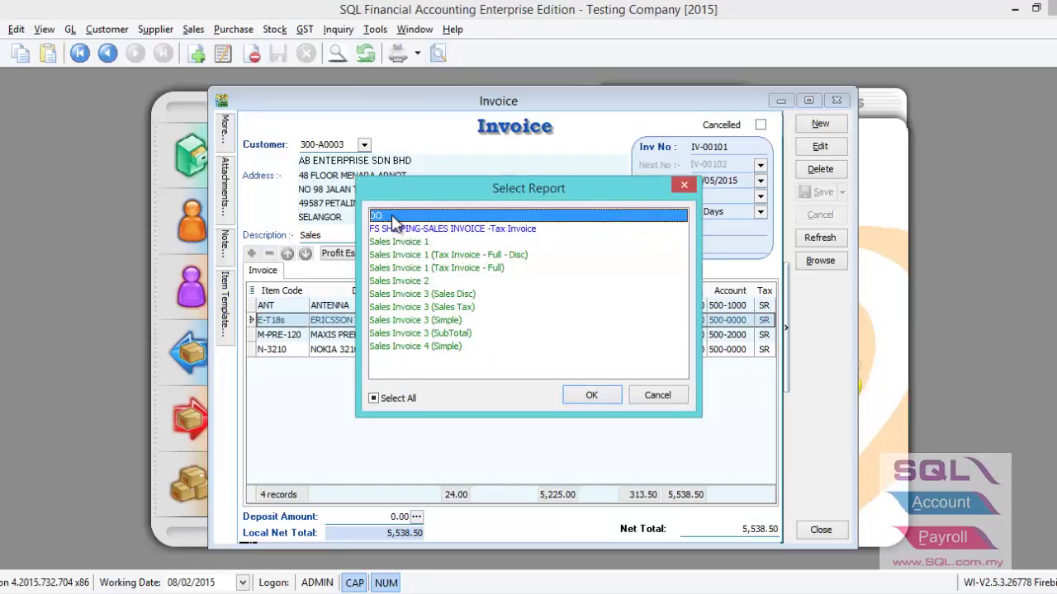